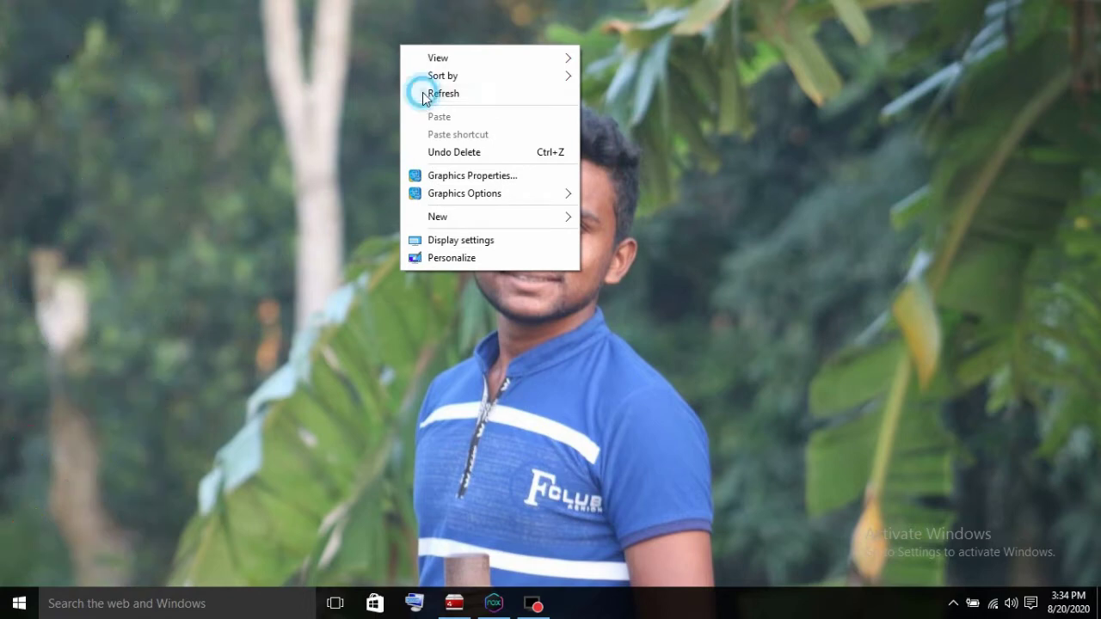
pyautogui.click(424, 93)
pyautogui.rightClick(421, 92)
pyautogui.click(434, 138)
pyautogui.rightClick(439, 137)
pyautogui.click(452, 184)
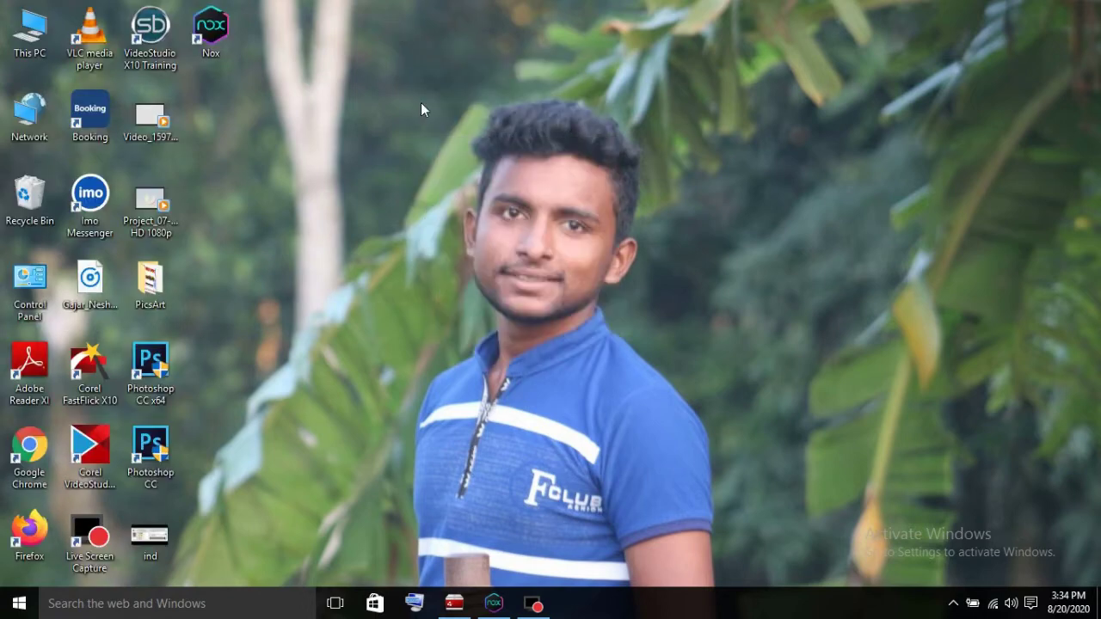
pyautogui.rightClick(391, 19)
pyautogui.click(412, 67)
pyautogui.rightClick(408, 74)
pyautogui.click(422, 125)
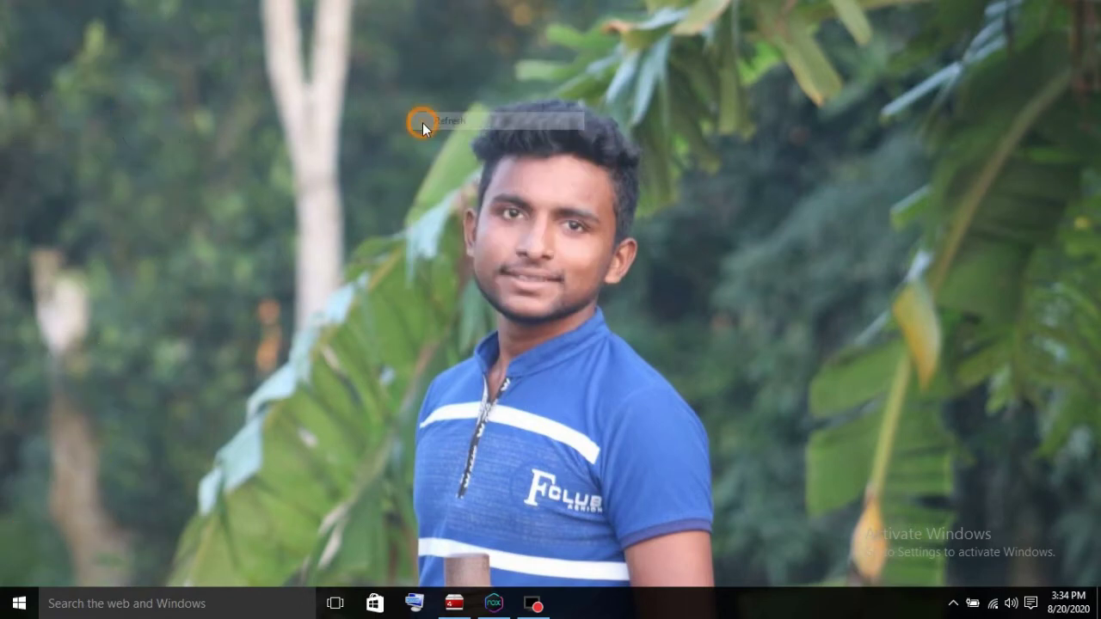
pyautogui.rightClick(423, 122)
pyautogui.click(439, 172)
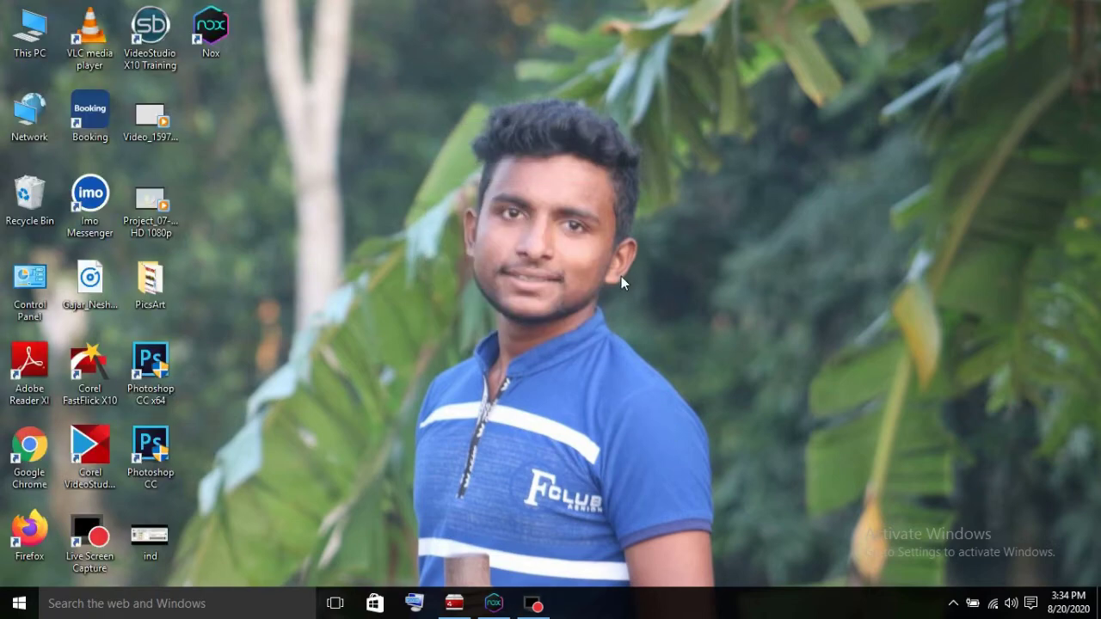
# - Show the running NoxPlayer emulator's home screen at full window size and close the emulator
pyautogui.click(494, 604)
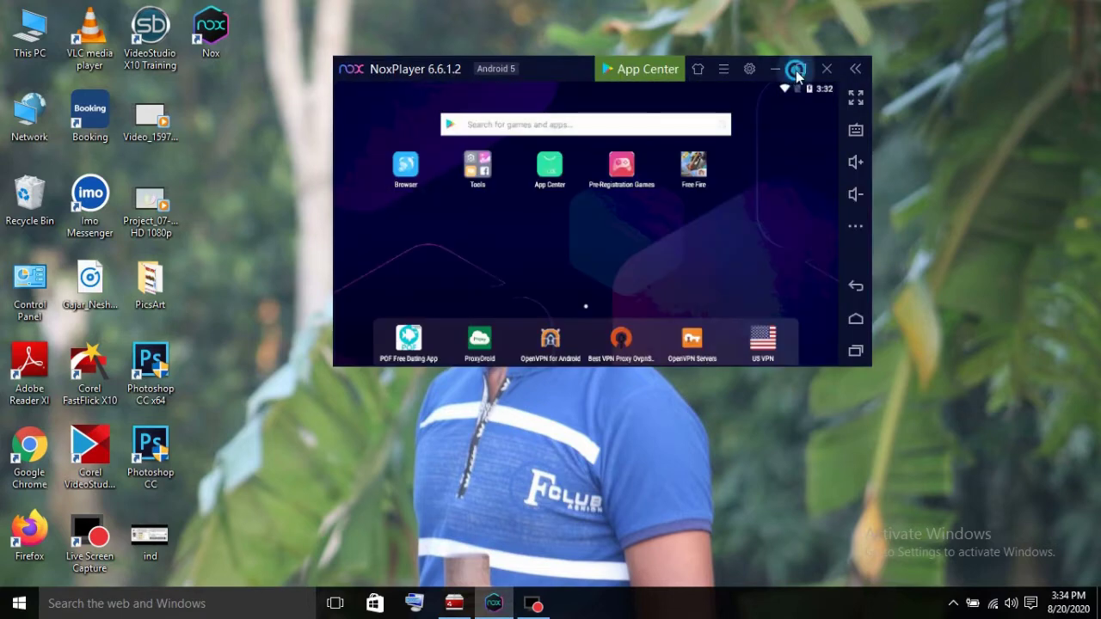
pyautogui.click(798, 69)
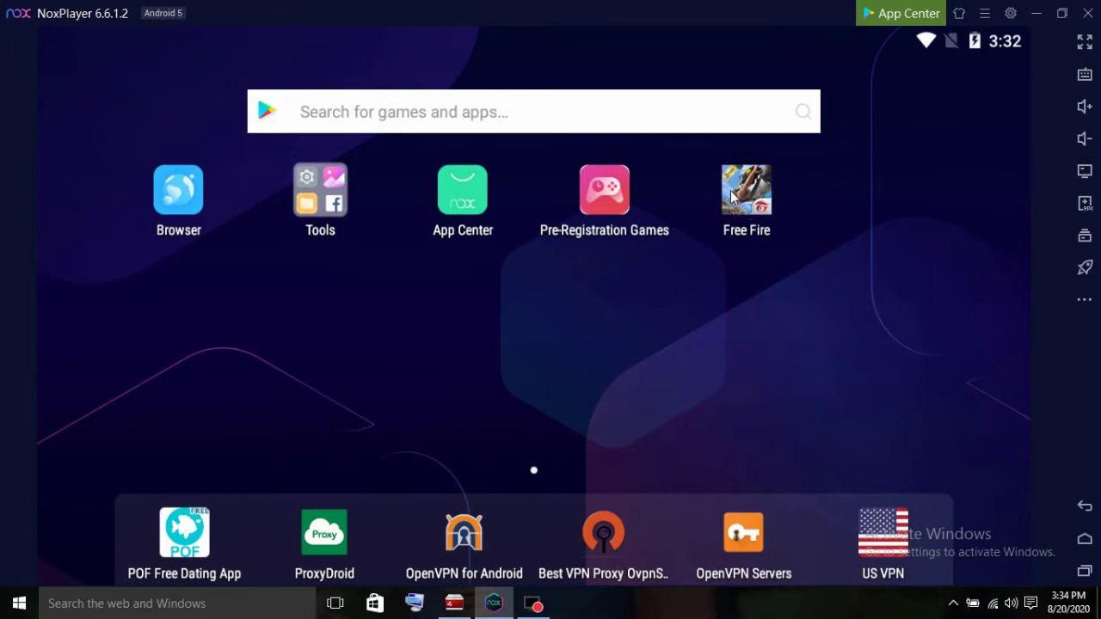
pyautogui.click(1061, 14)
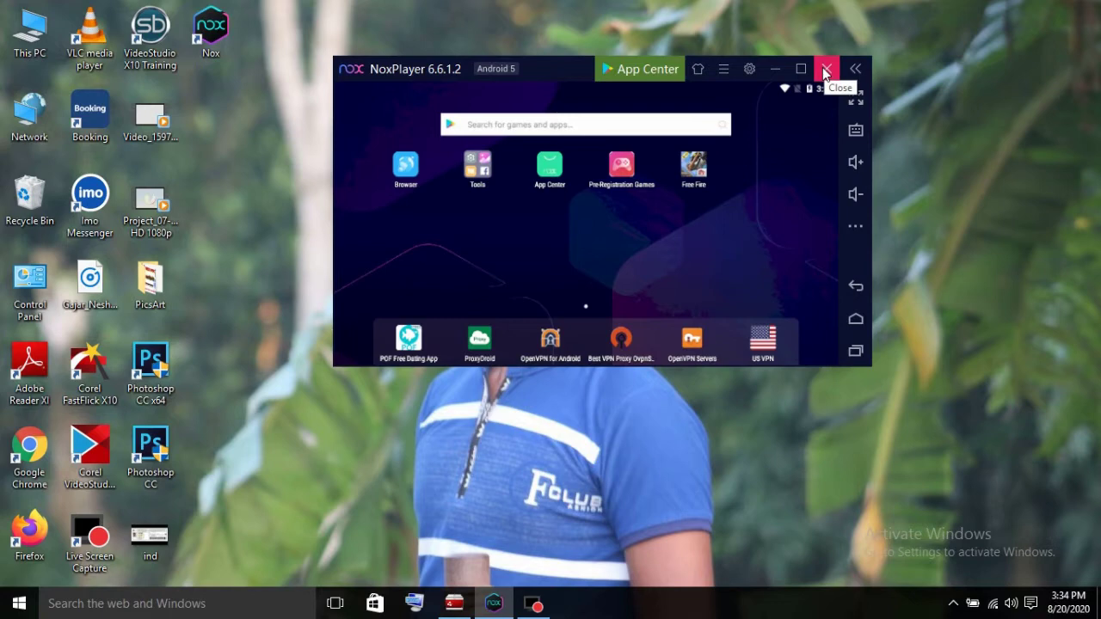
pyautogui.click(826, 69)
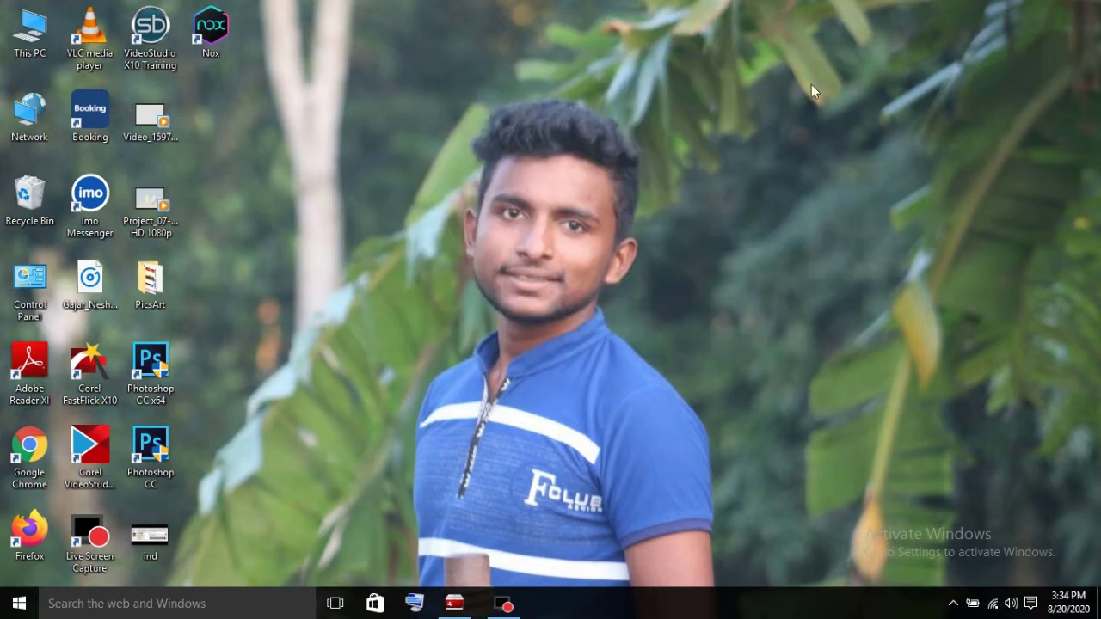
# - Launch Firefox, search the web for "filehorse" and open the FileHorse.com website from the results
pyautogui.click(29, 552)
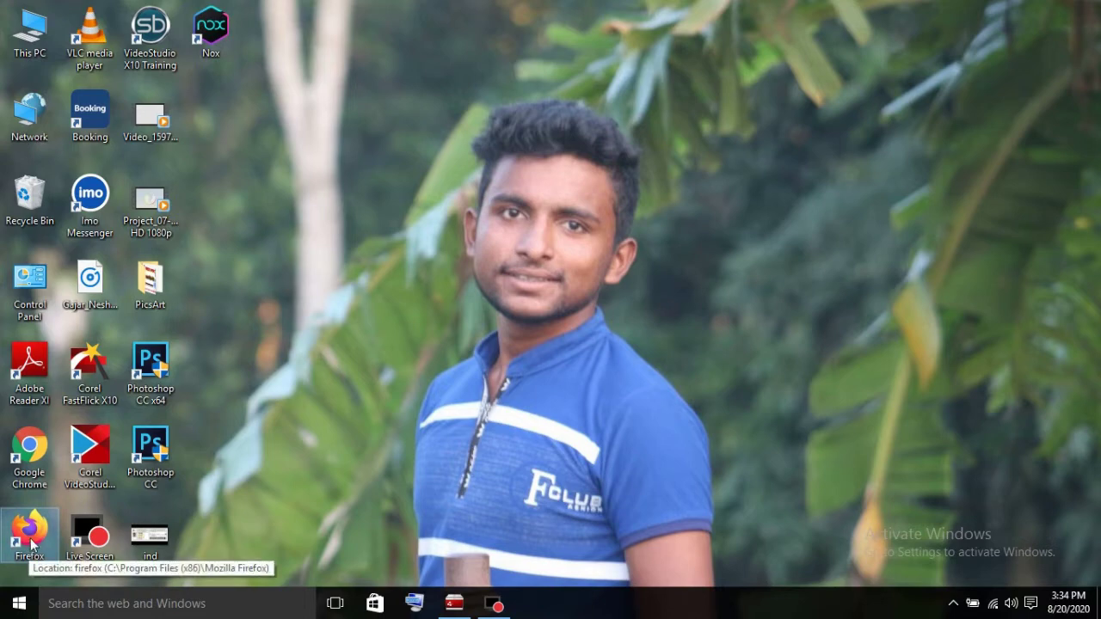
pyautogui.doubleClick(30, 536)
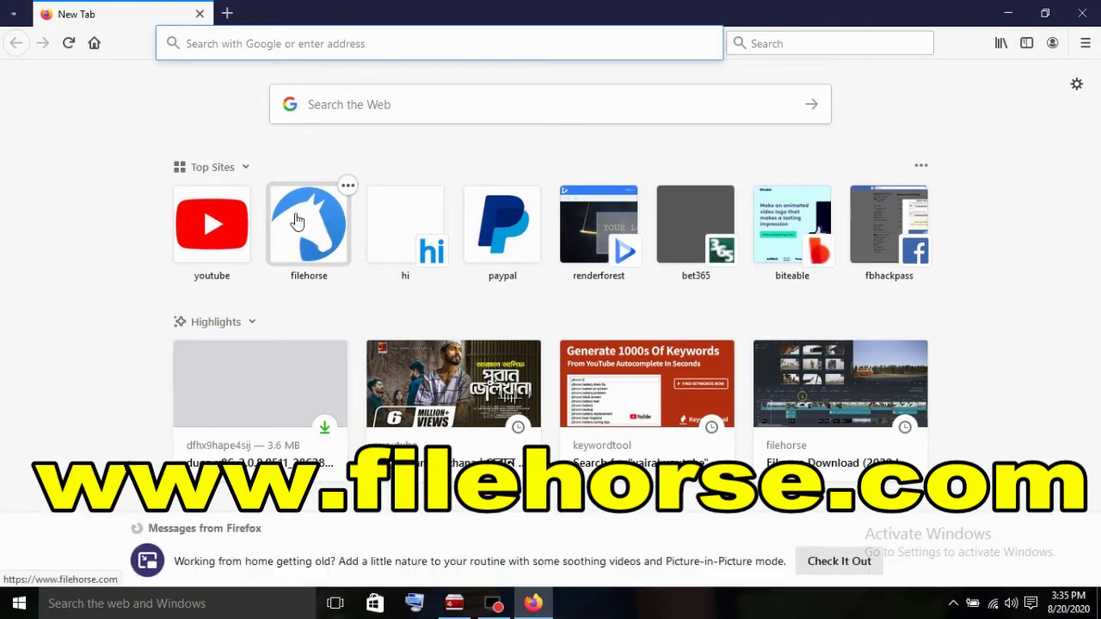
pyautogui.click(309, 105)
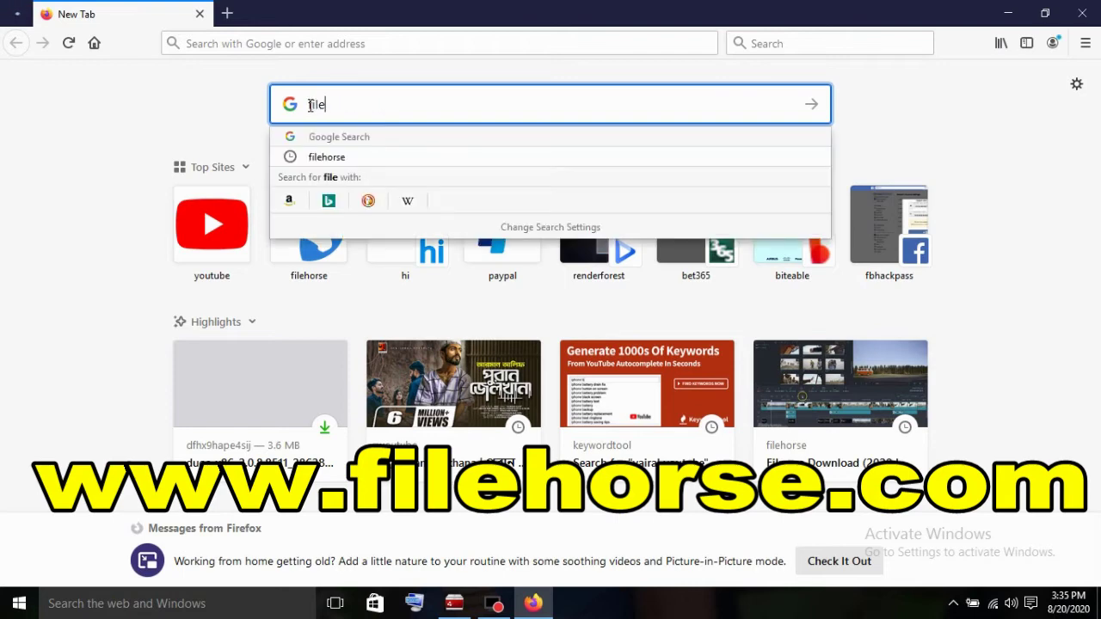
pyautogui.write('horse')
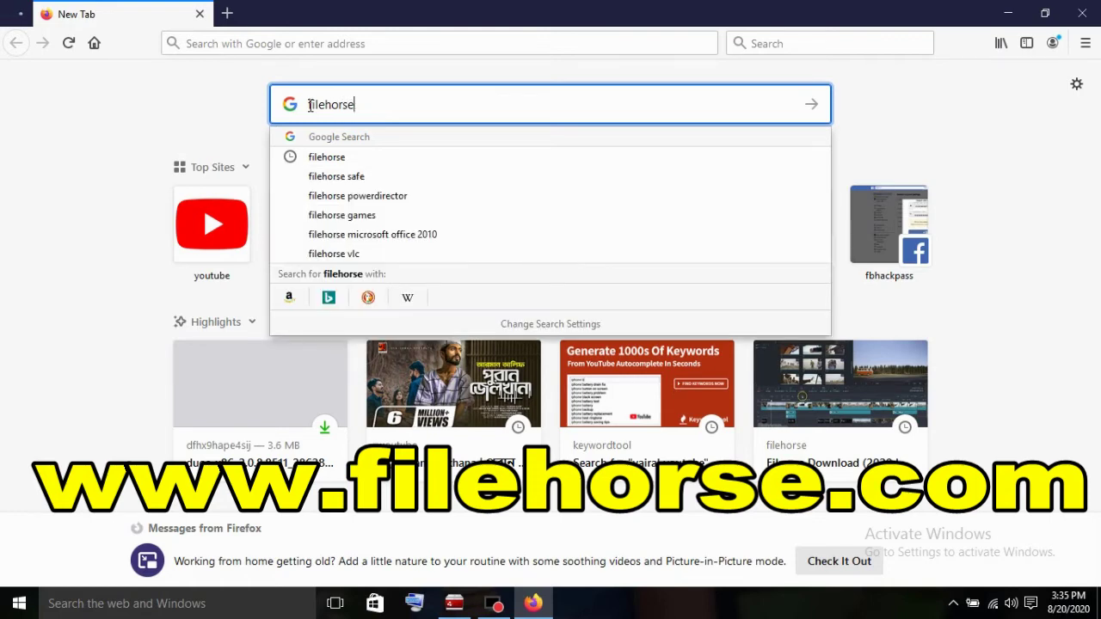
pyautogui.press('Return')
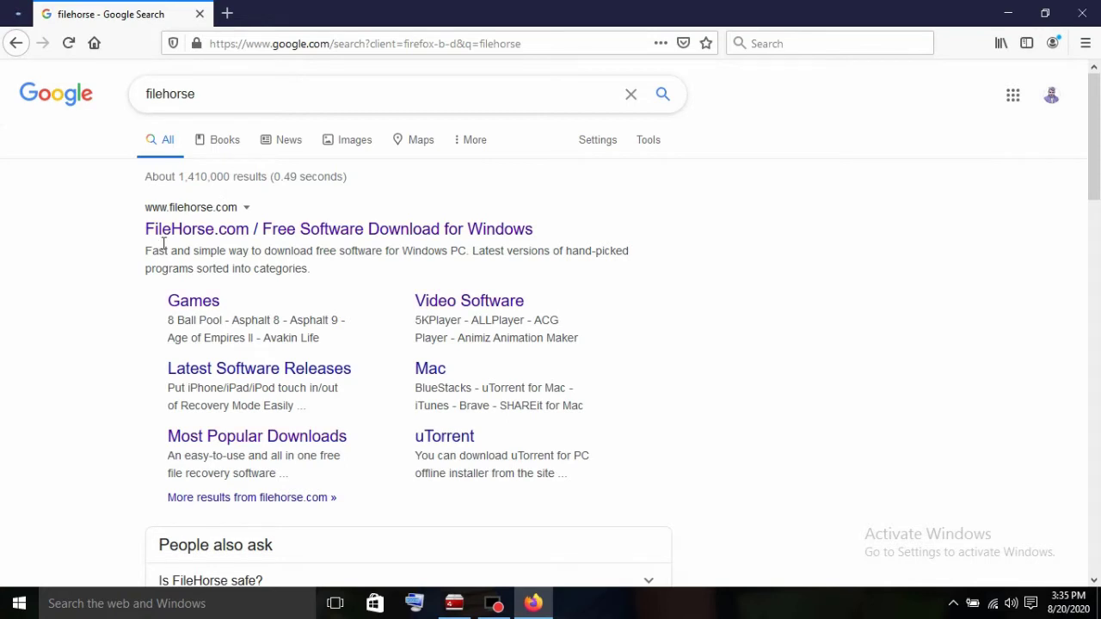
pyautogui.click(530, 234)
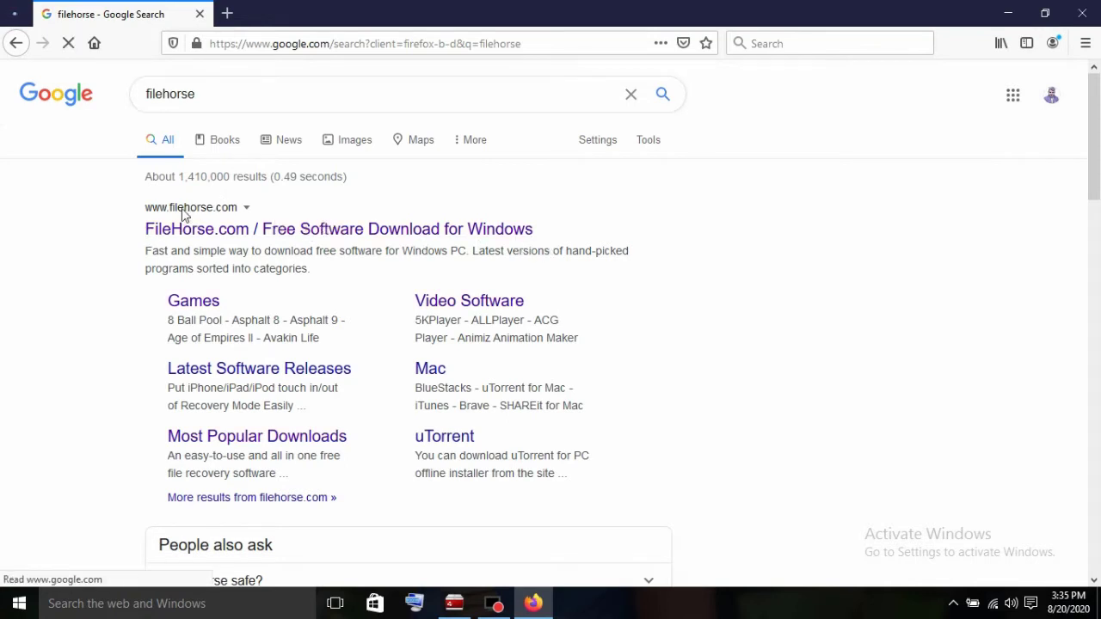
pyautogui.click(305, 234)
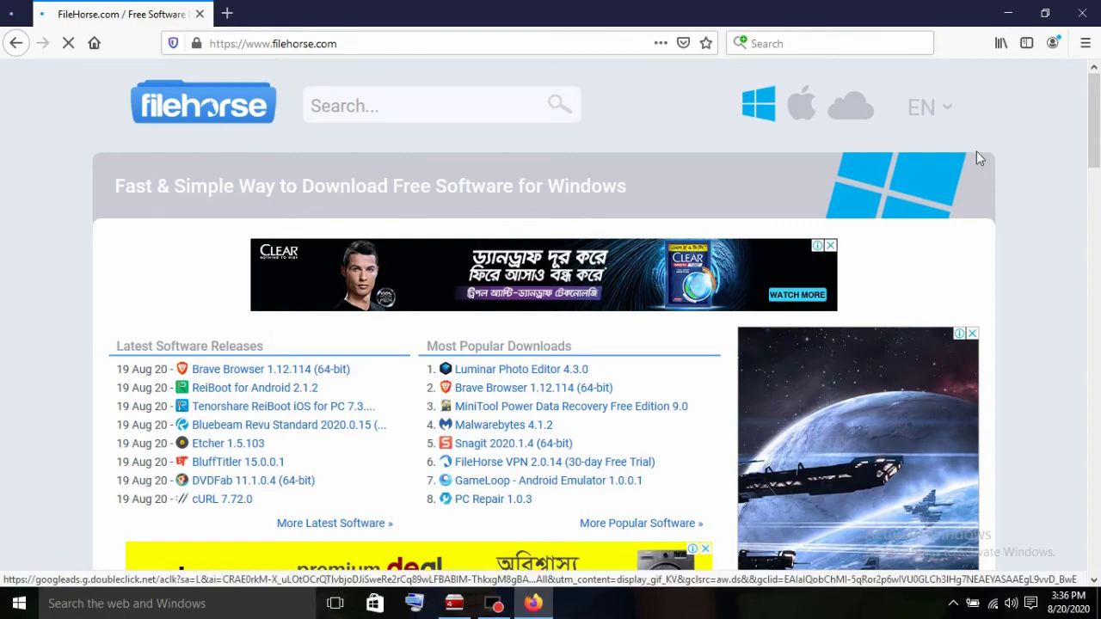
# - Find Nox Player under Desktop Enhancements on the FileHorse homepage and open its download page
pyautogui.moveTo(1094, 84); pyautogui.dragTo(1098, 187)
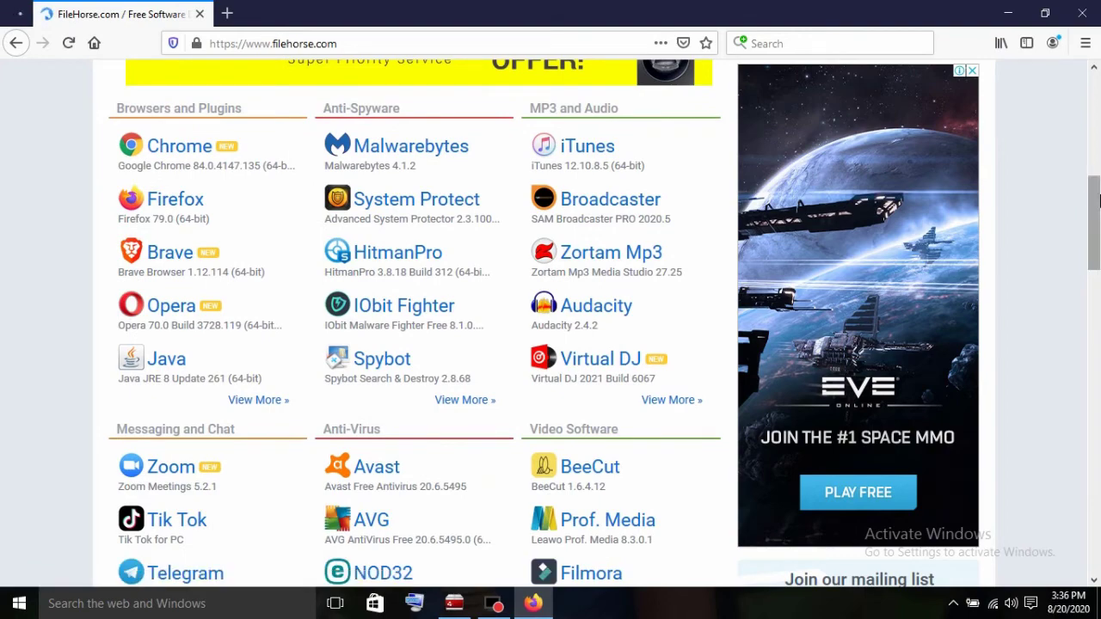
pyautogui.scroll(5, 1099, 200)
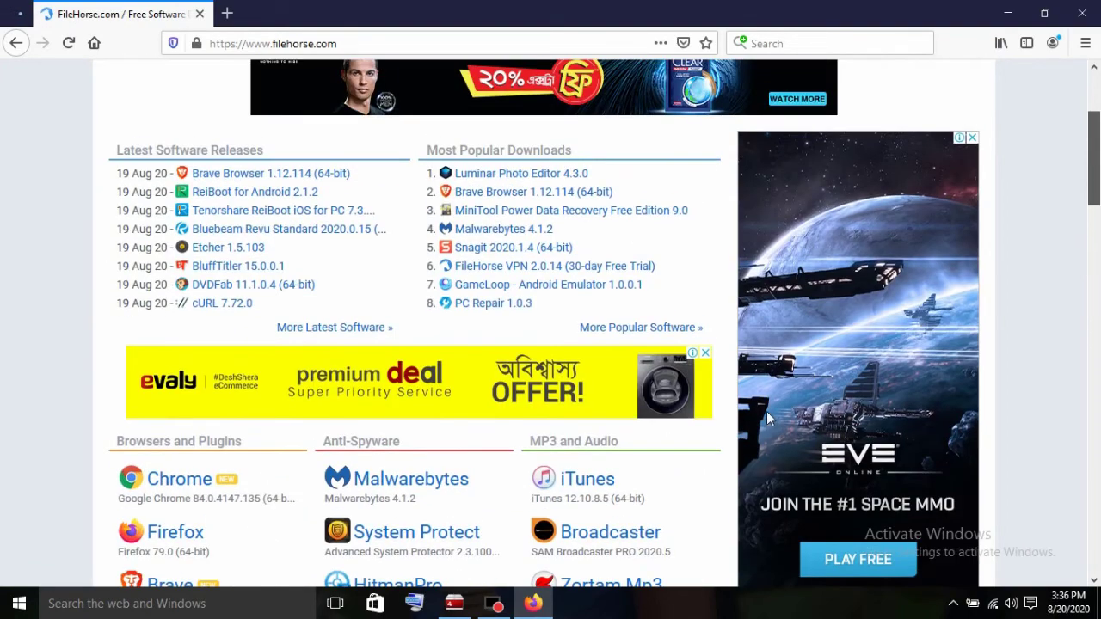
pyautogui.click(1009, 14)
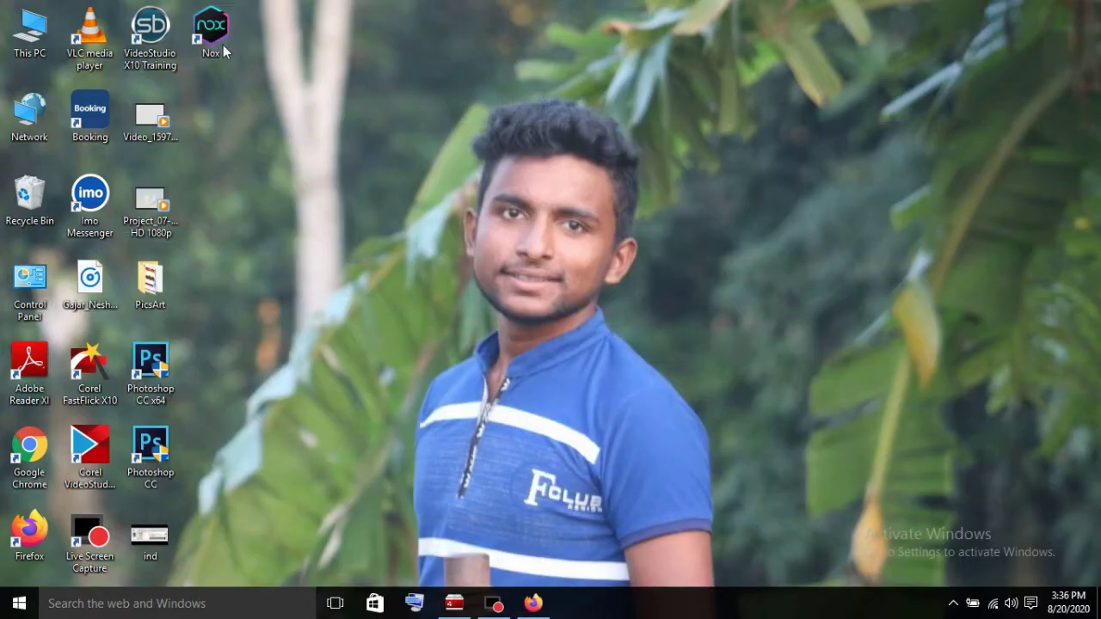
pyautogui.click(533, 603)
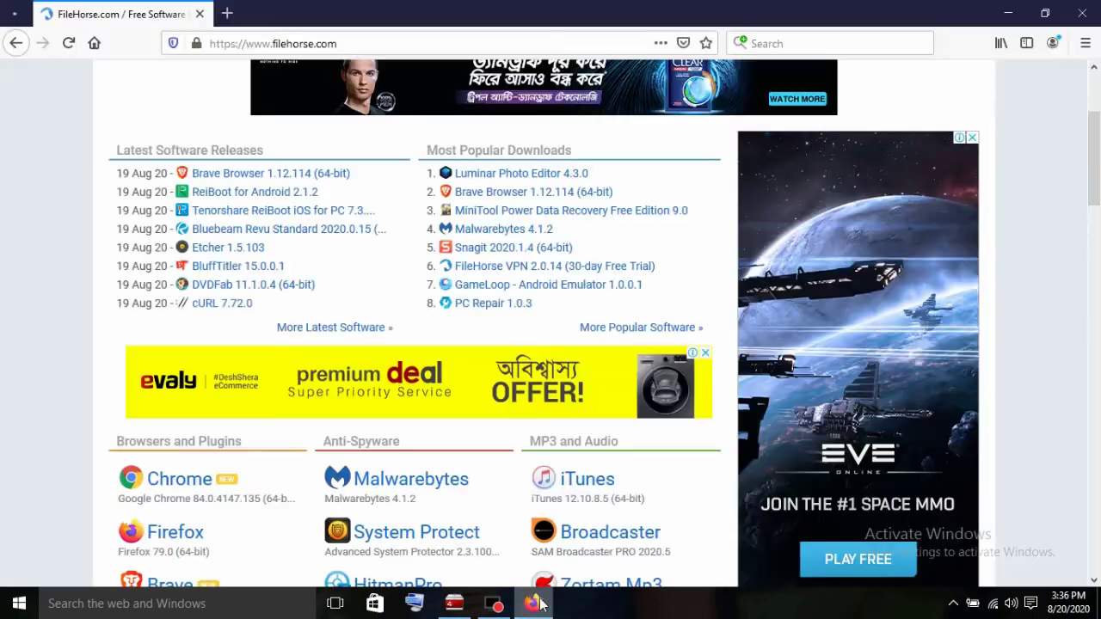
pyautogui.moveTo(1097, 169); pyautogui.dragTo(1097, 394)
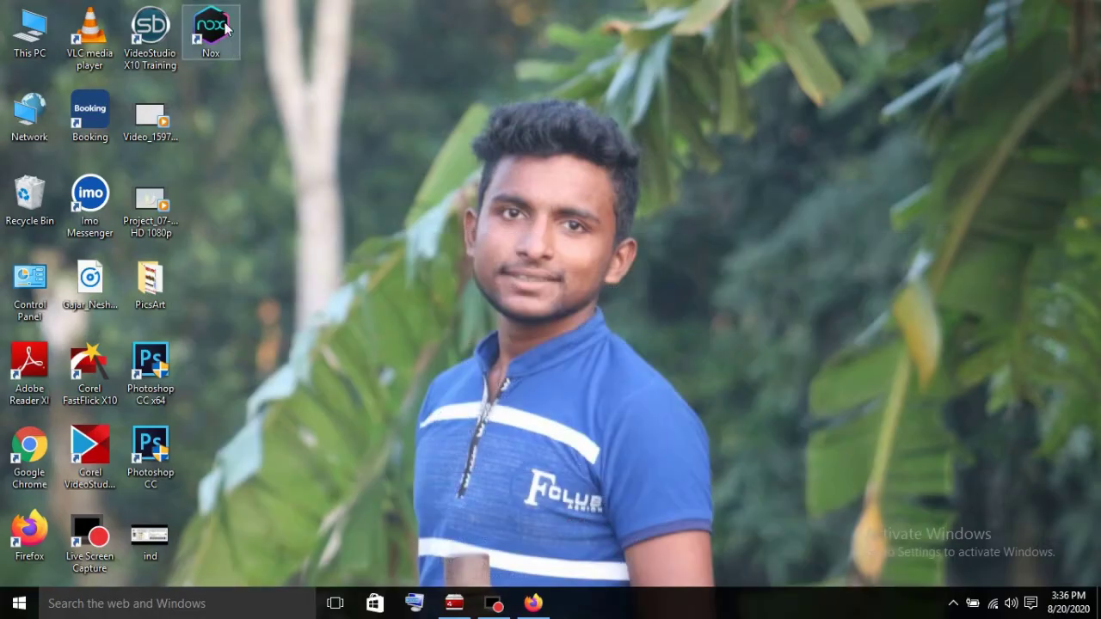
pyautogui.click(534, 603)
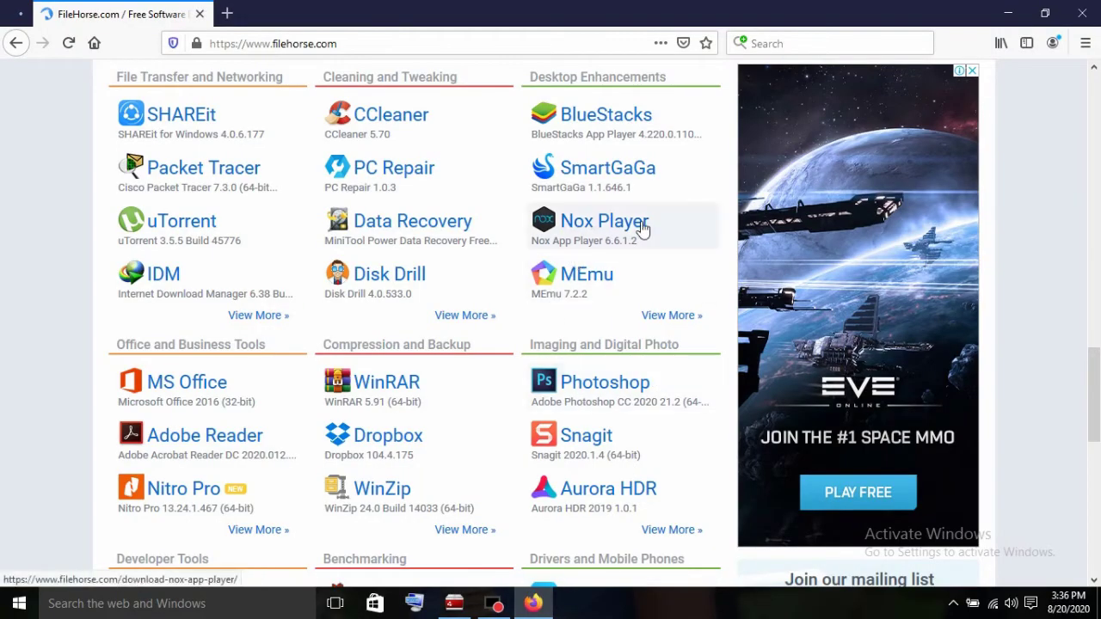
pyautogui.click(590, 236)
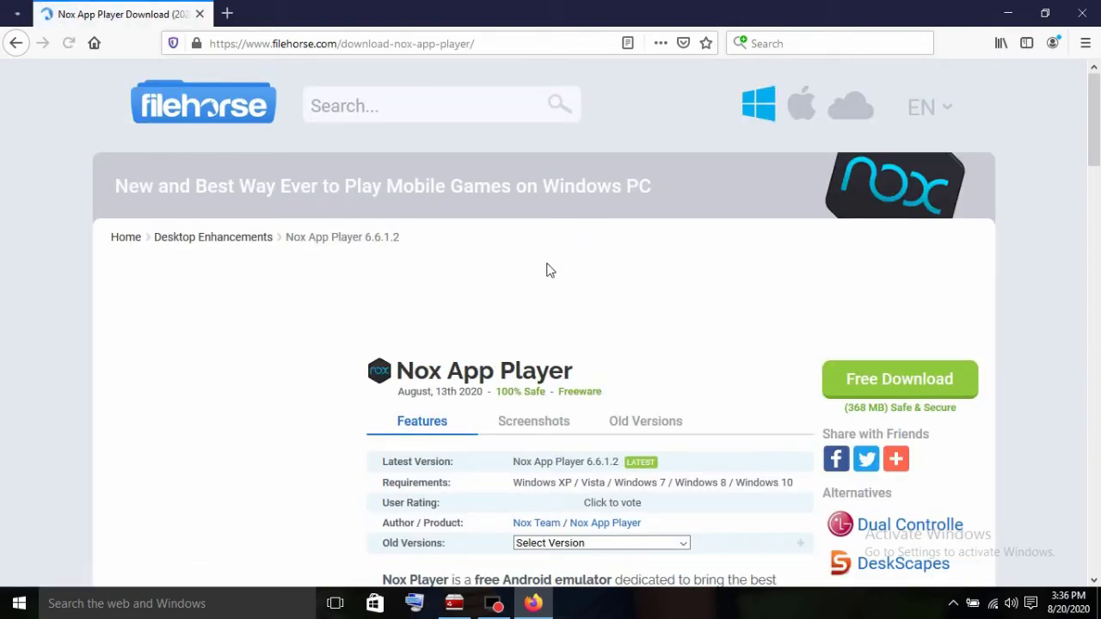
# - Review the Nox App Player 6.6.1.2 page and request the free download of its Windows installer
pyautogui.moveTo(1094, 120); pyautogui.dragTo(1096, 398)
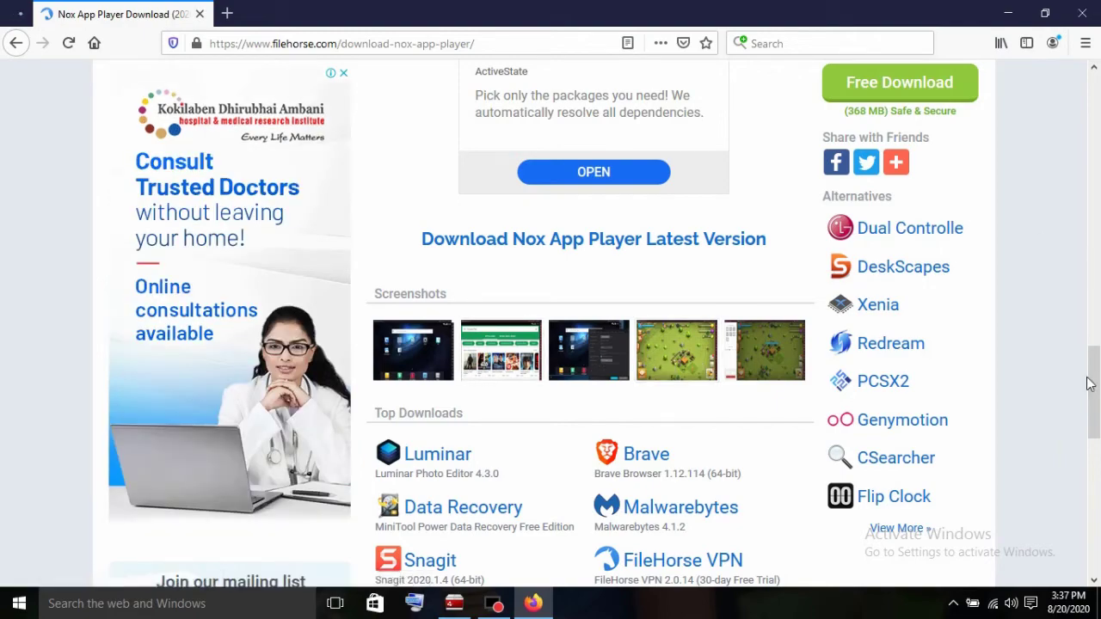
pyautogui.moveTo(1089, 375); pyautogui.dragTo(1087, 185)
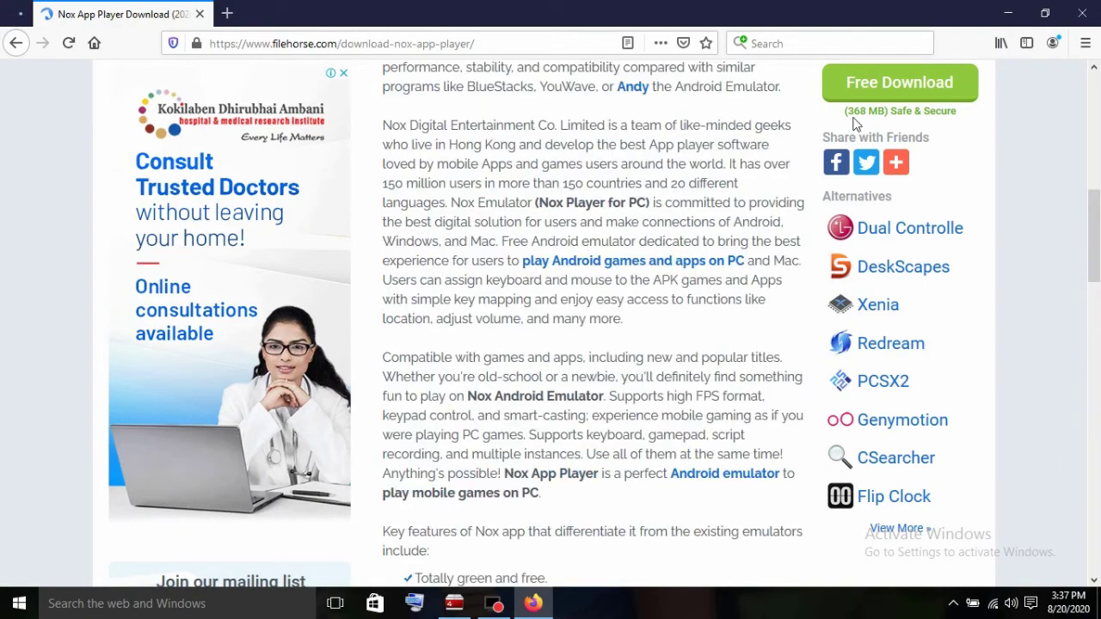
pyautogui.moveTo(850, 114); pyautogui.dragTo(888, 111)
pyautogui.click(1095, 180)
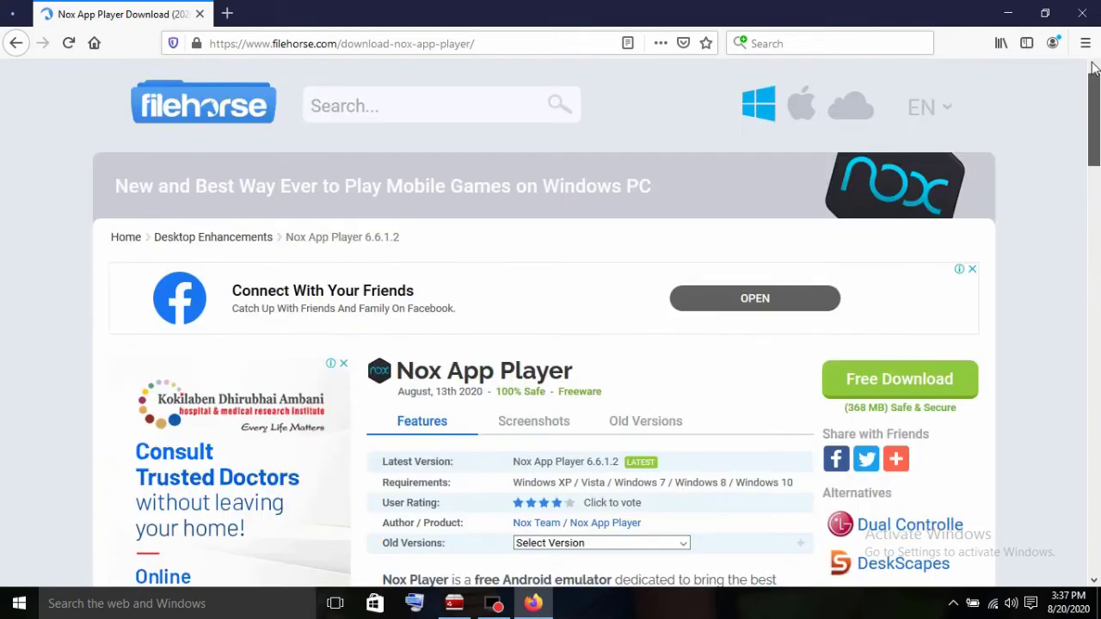
pyautogui.click(881, 388)
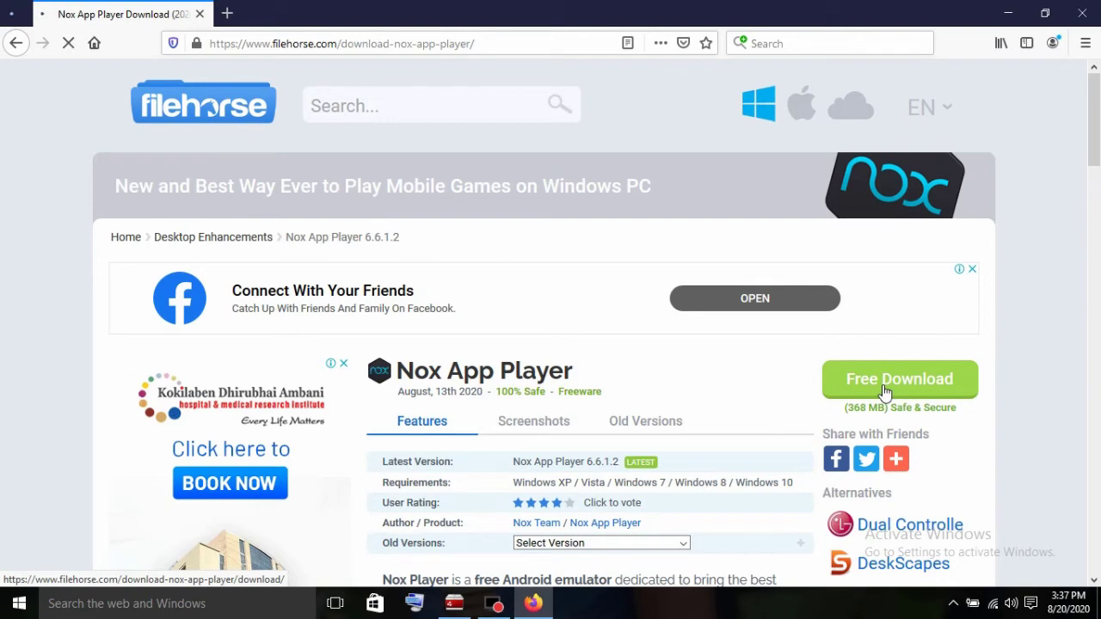
pyautogui.moveTo(1096, 125); pyautogui.dragTo(1097, 220)
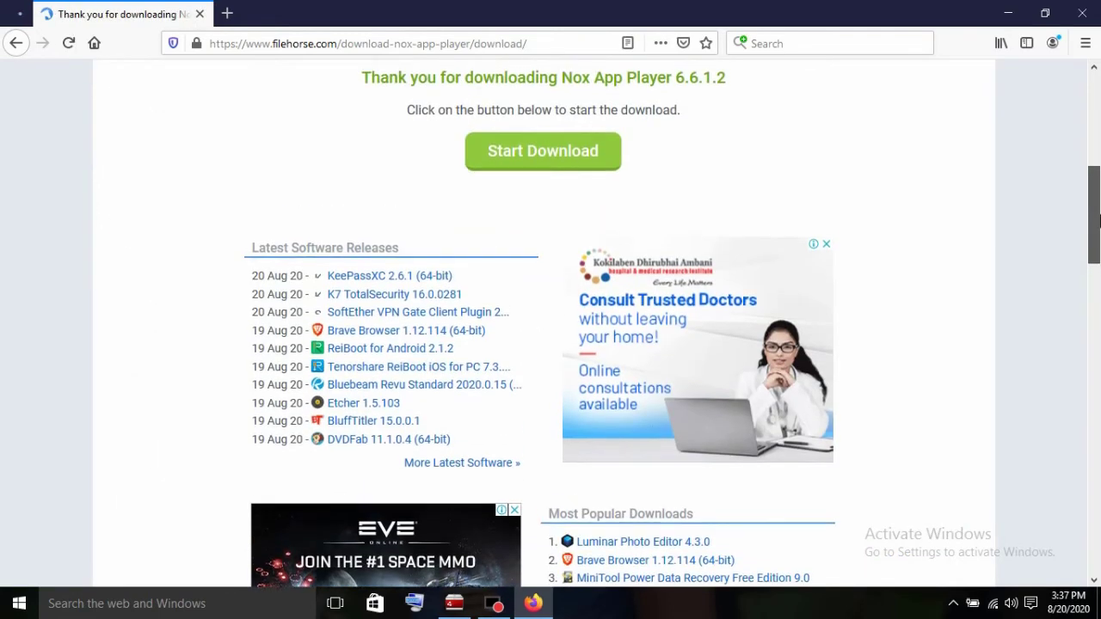
pyautogui.click(517, 160)
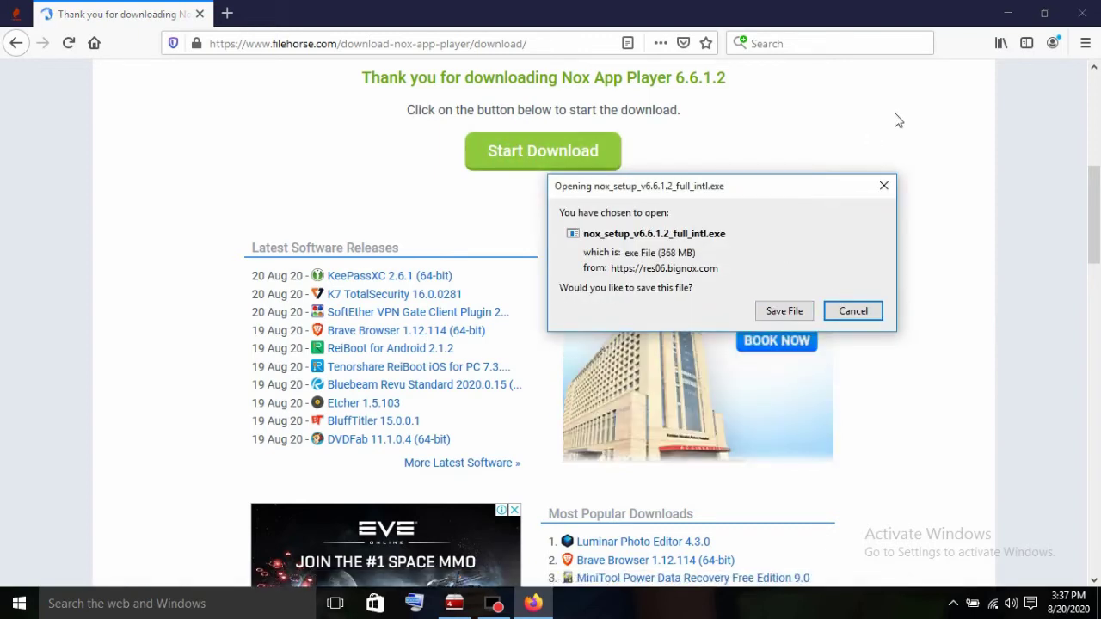
# - Dismiss the save prompt for the Nox installer without saving the file and close Firefox
pyautogui.click(883, 188)
pyautogui.moveTo(1091, 211); pyautogui.dragTo(1090, 67)
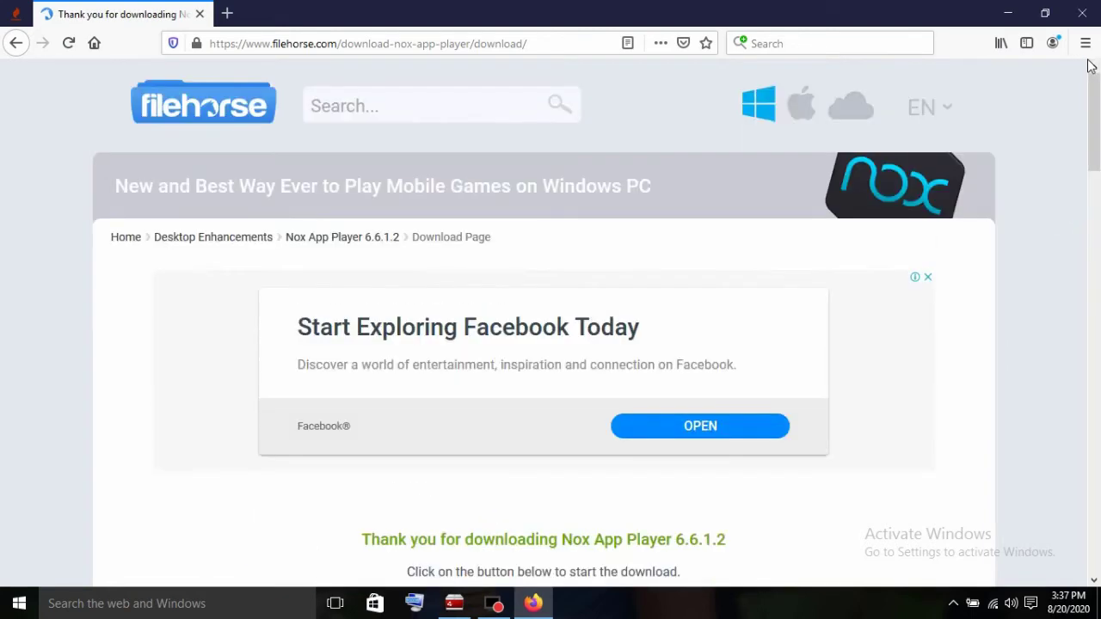
pyautogui.click(1081, 9)
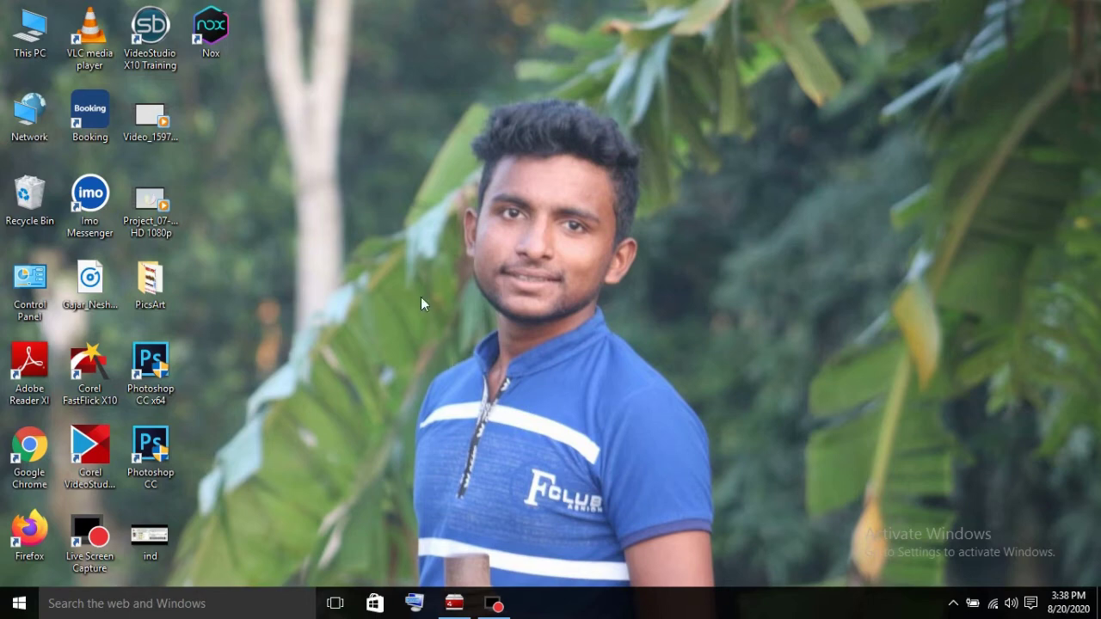
# - Launch the installed Nox emulator from the desktop and maximize its window
pyautogui.doubleClick(211, 30)
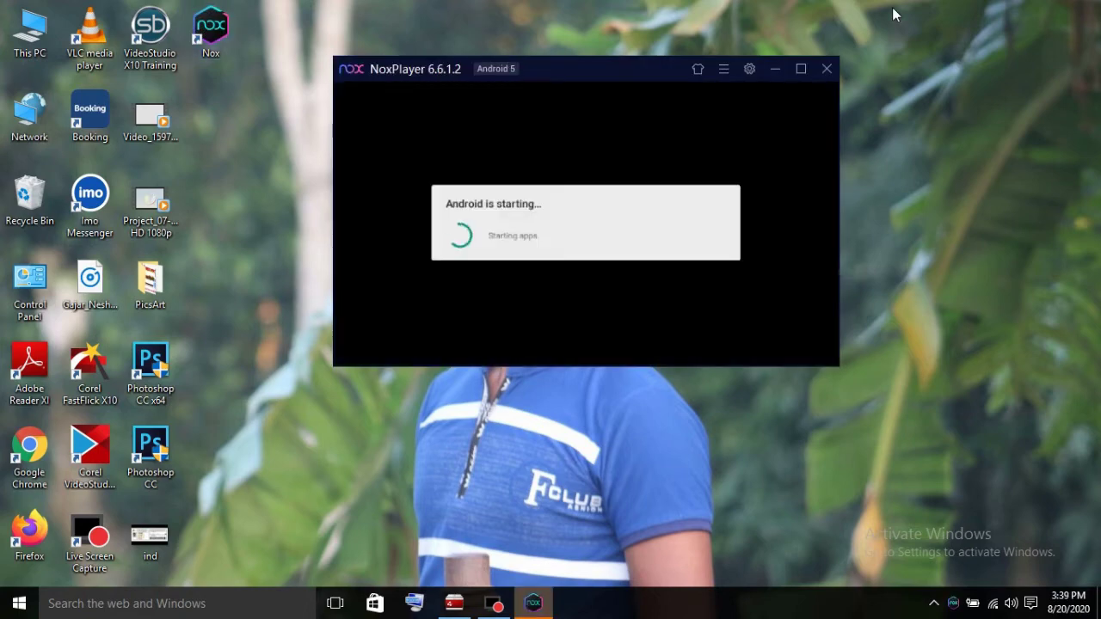
pyautogui.click(801, 70)
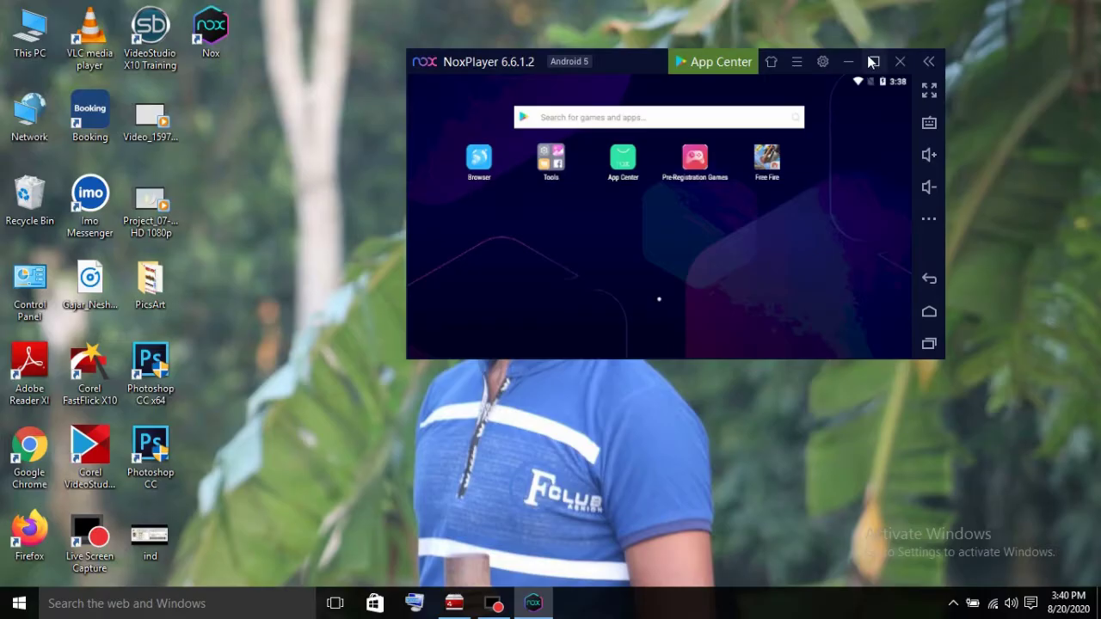
pyautogui.click(872, 61)
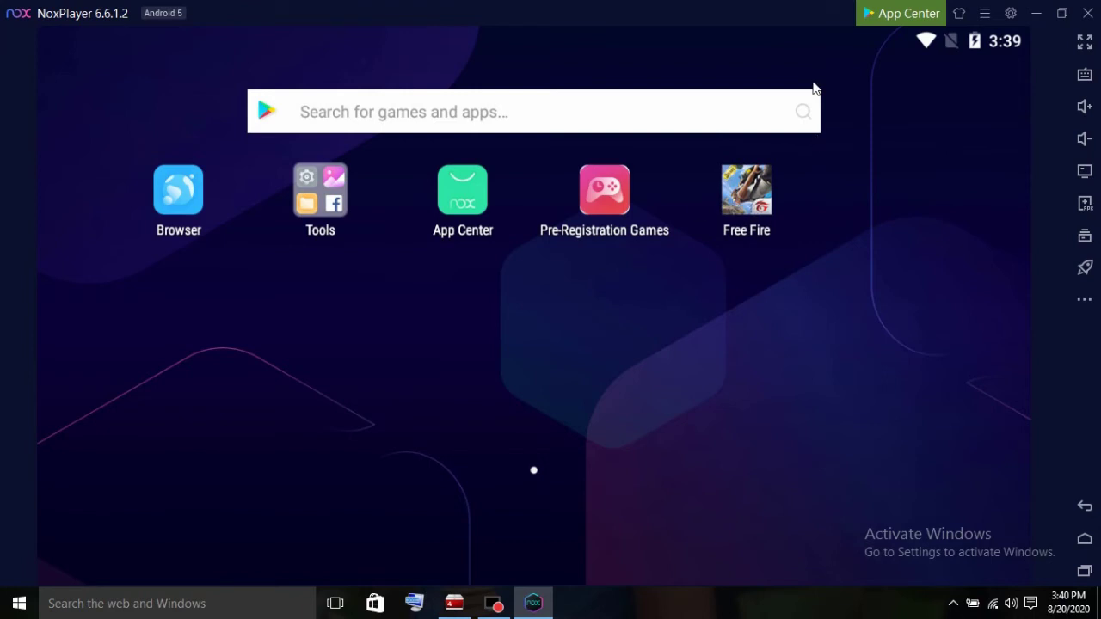
# - Open the emulator's App Center, look through the Popular apps and start installing PUBG MOBILE from its Google Play page
pyautogui.click(466, 197)
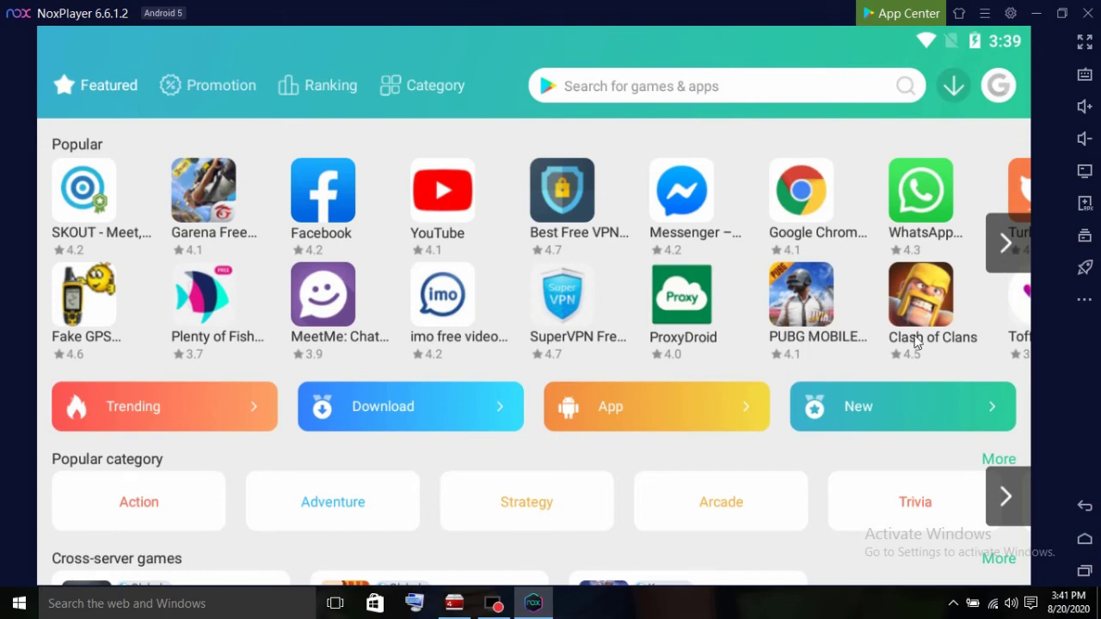
pyautogui.click(1003, 245)
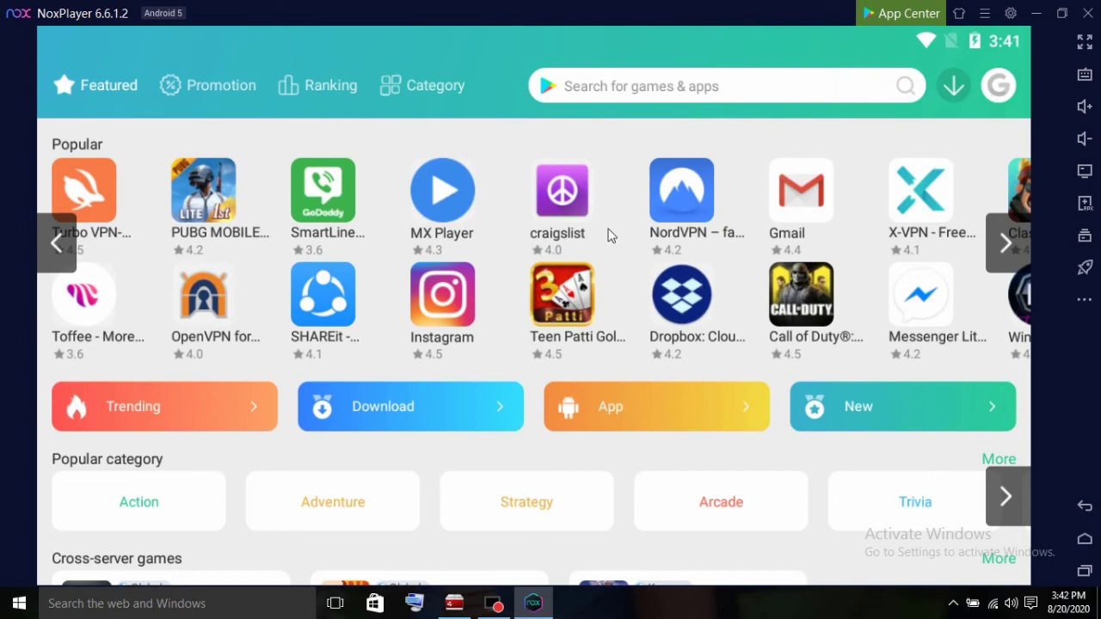
pyautogui.click(51, 241)
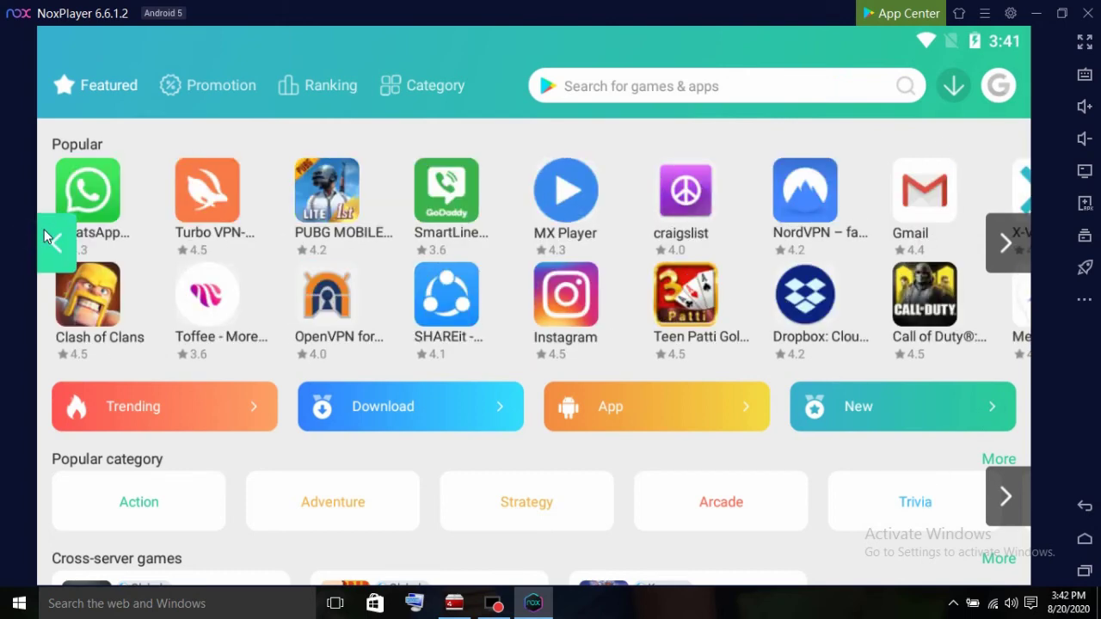
pyautogui.click(49, 237)
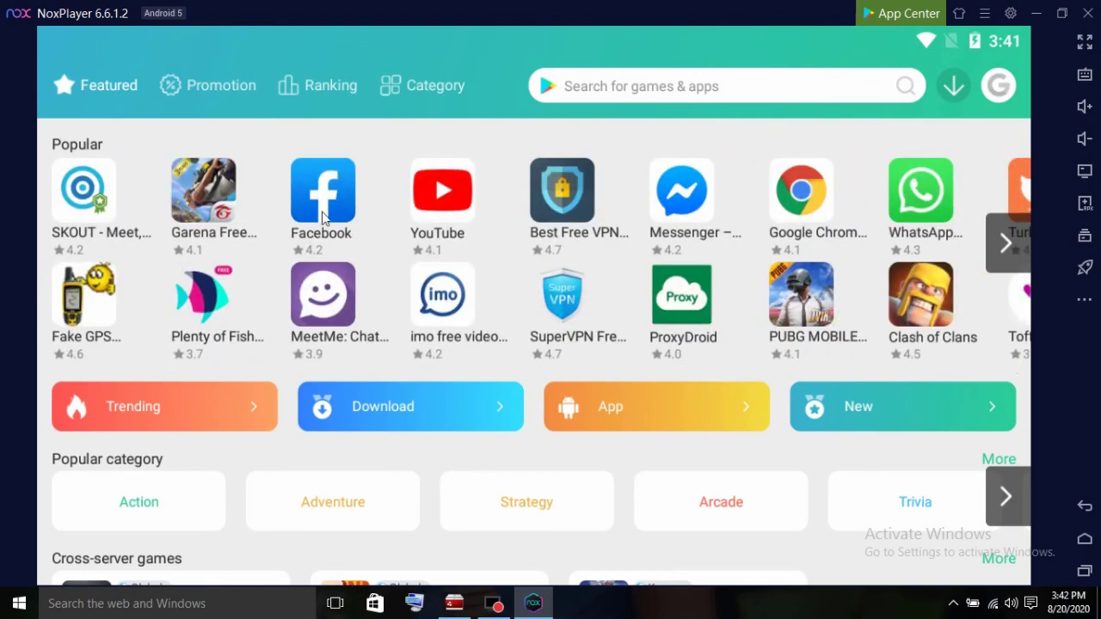
pyautogui.click(790, 313)
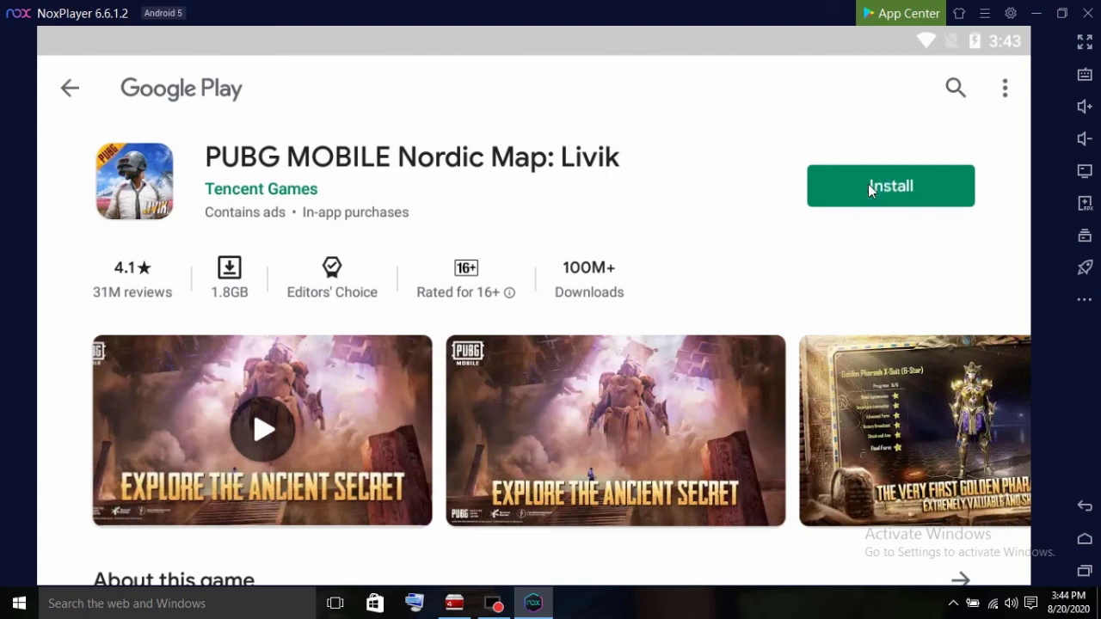
pyautogui.click(868, 184)
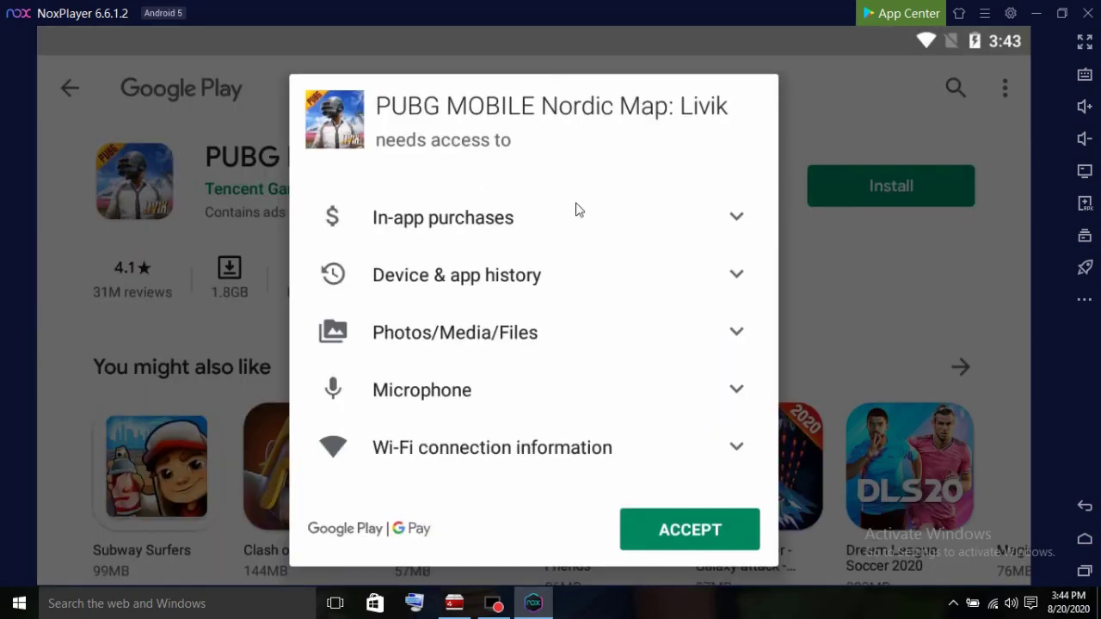